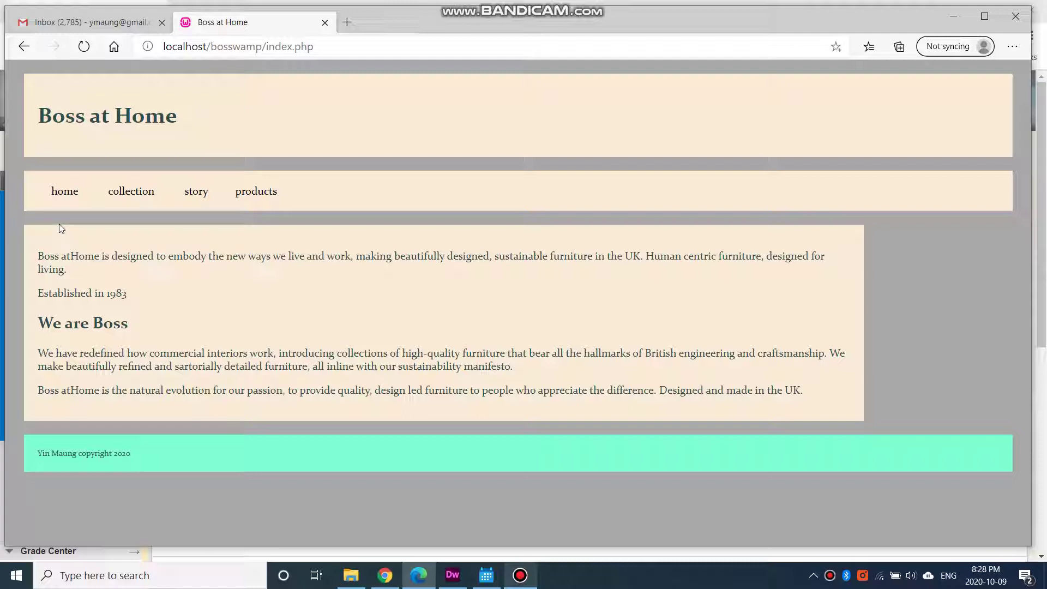
Highlight the localhost page address in the address bar, then return focus to the page.
left_click_drag(313, 47, 163, 47)
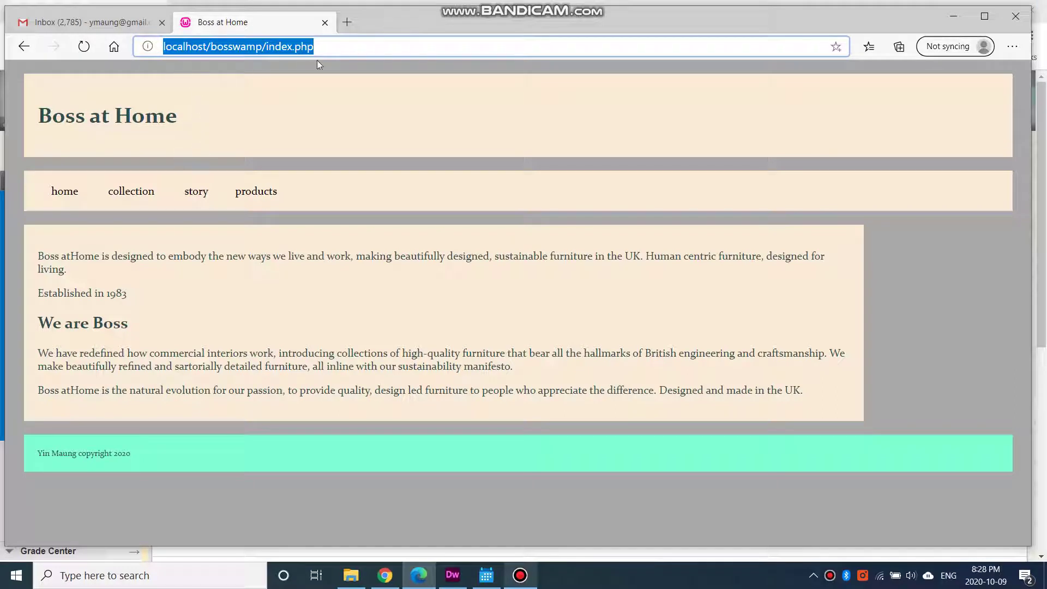
left_click(327, 49)
left_click_drag(344, 47, 152, 46)
left_click(239, 76)
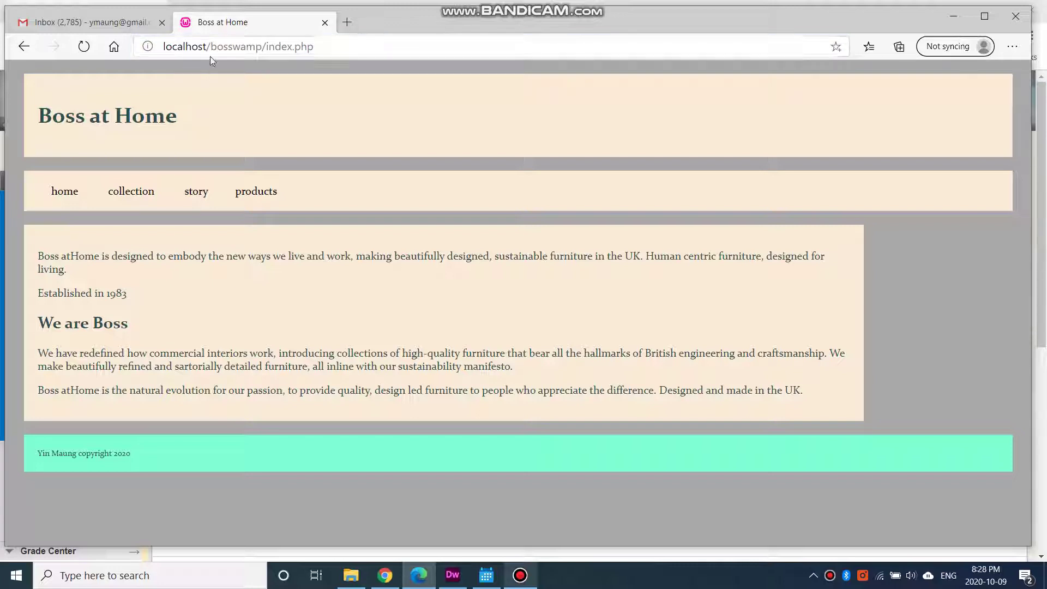
Visit collection, story and products, then home, collection, story and products again.
left_click(119, 194)
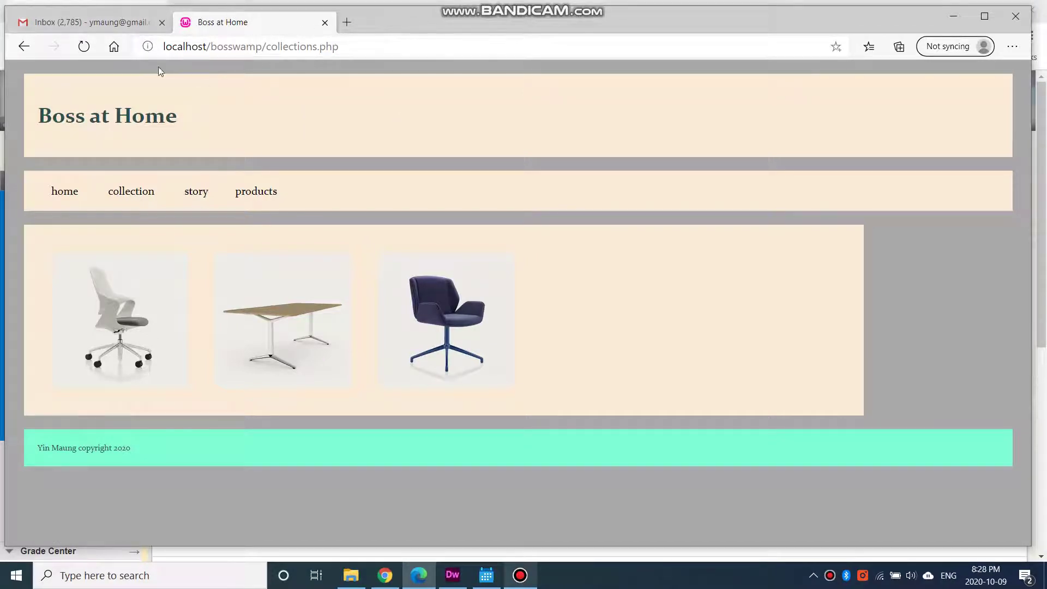
left_click(197, 191)
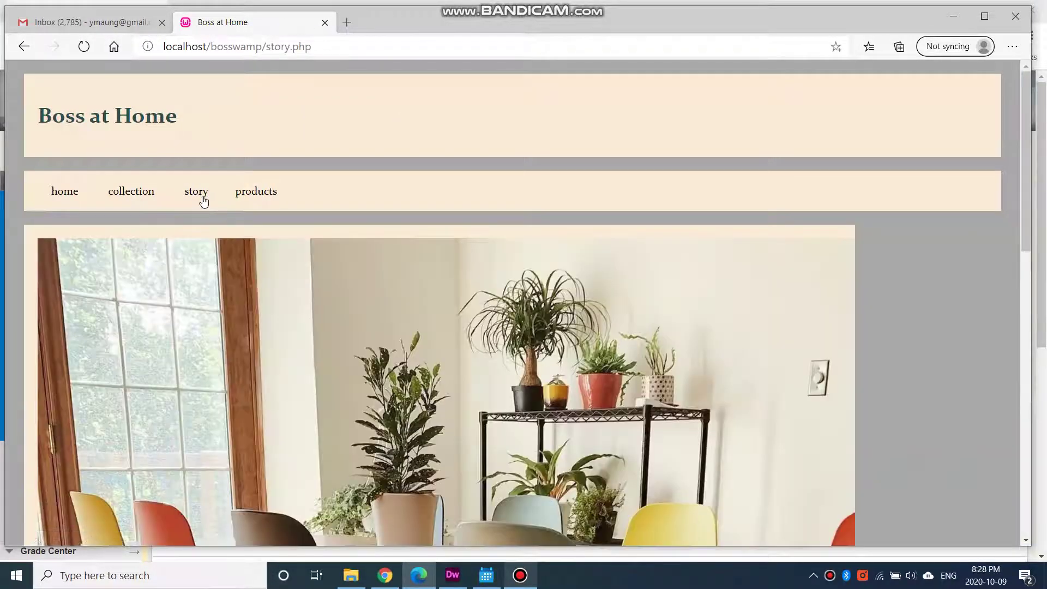
left_click(266, 200)
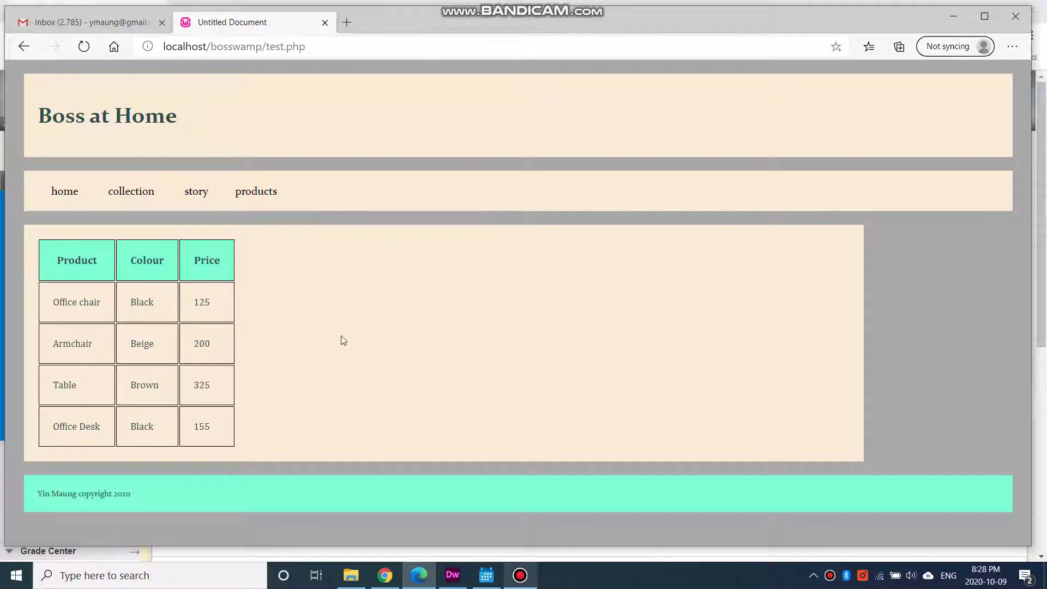
left_click(66, 196)
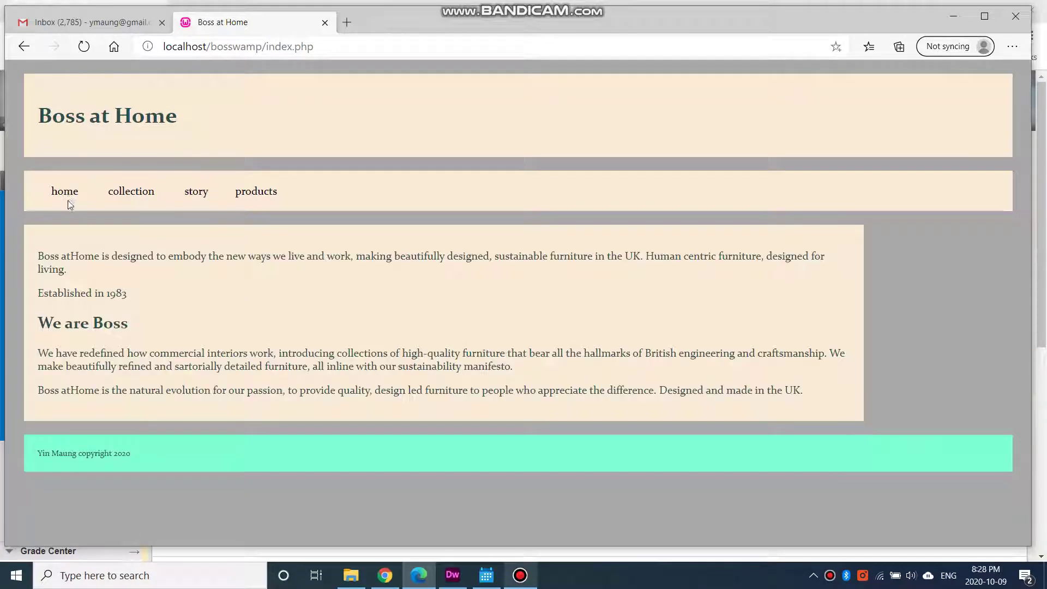
left_click(130, 193)
left_click(204, 197)
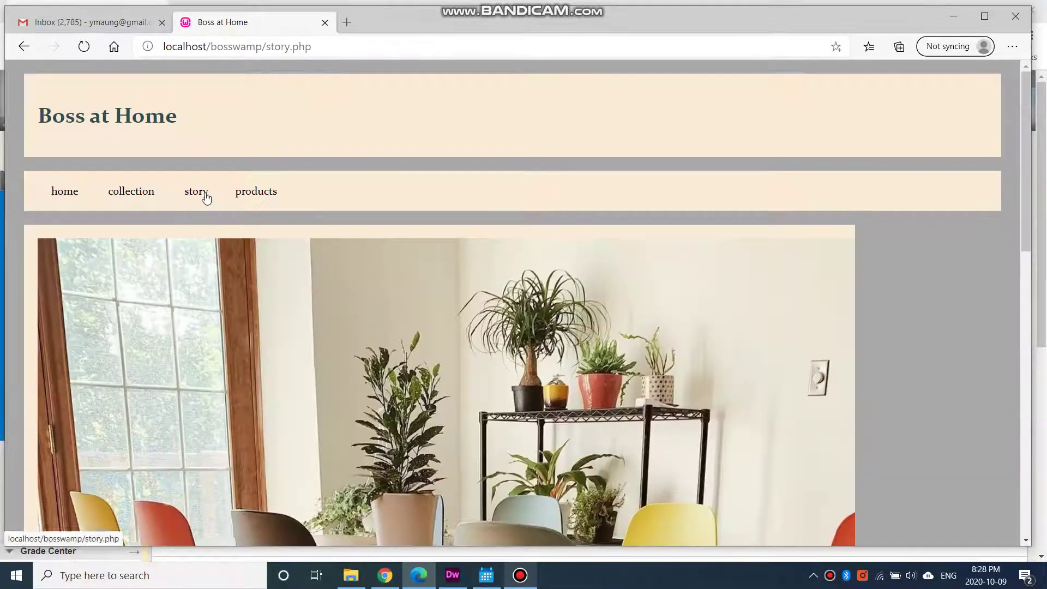
left_click(254, 193)
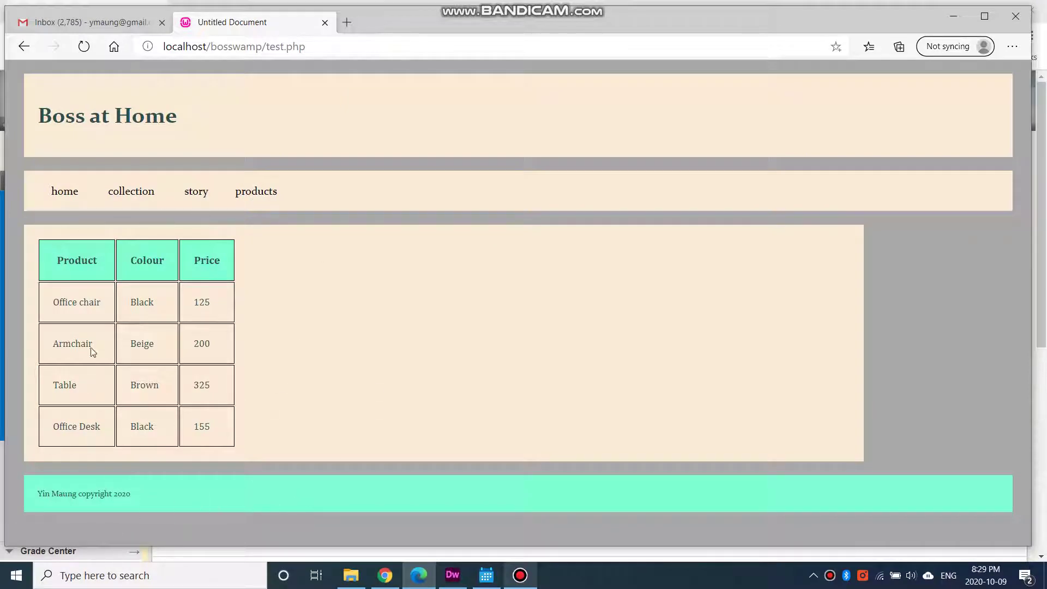
Highlight the test.php address, switch to Course Documents and back, then add a new tab.
left_click_drag(314, 49, 161, 45)
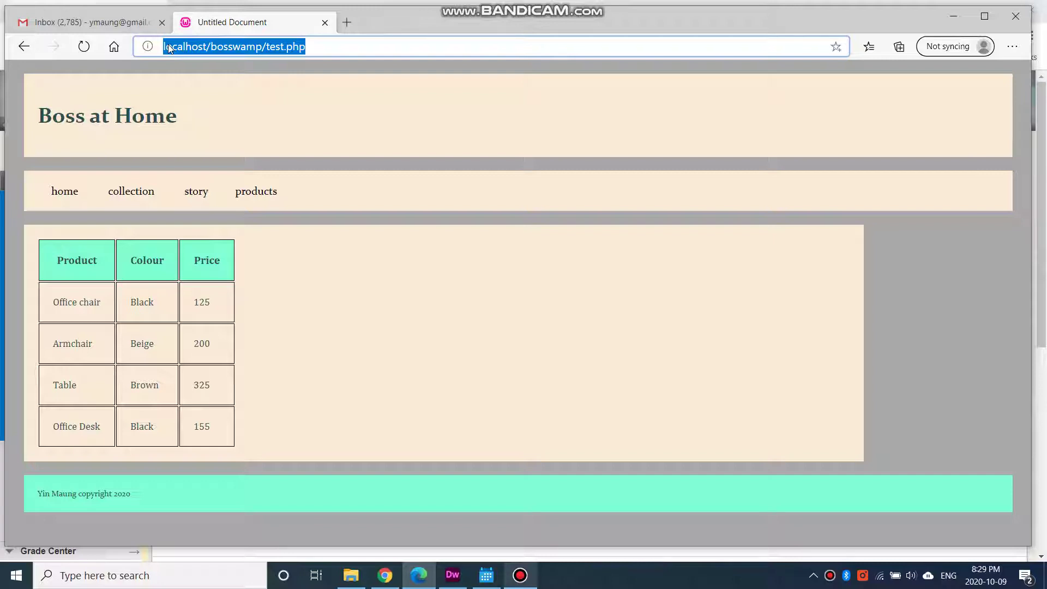
left_click(328, 272)
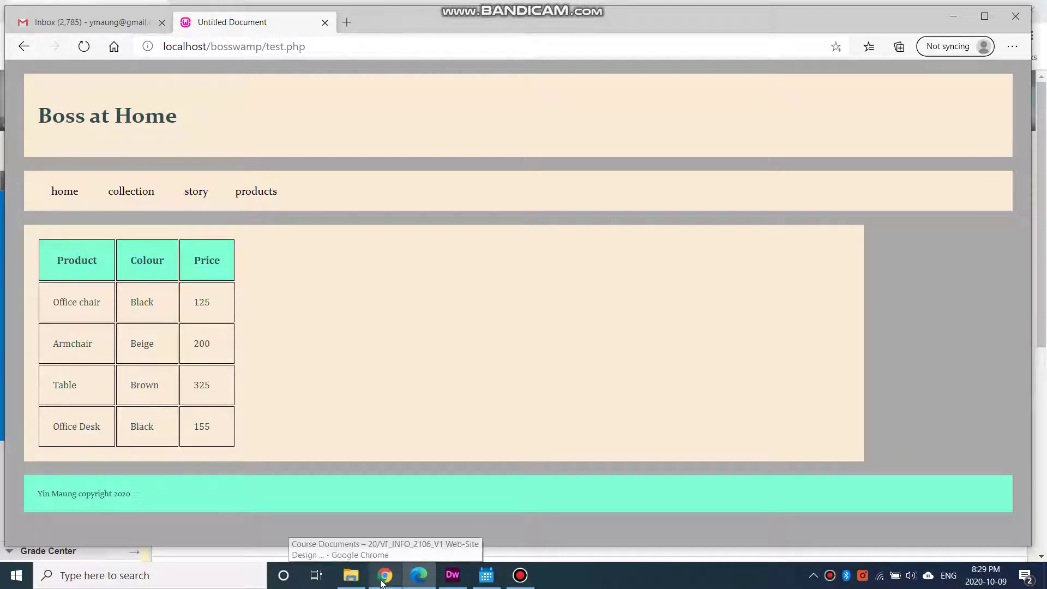
left_click(384, 575)
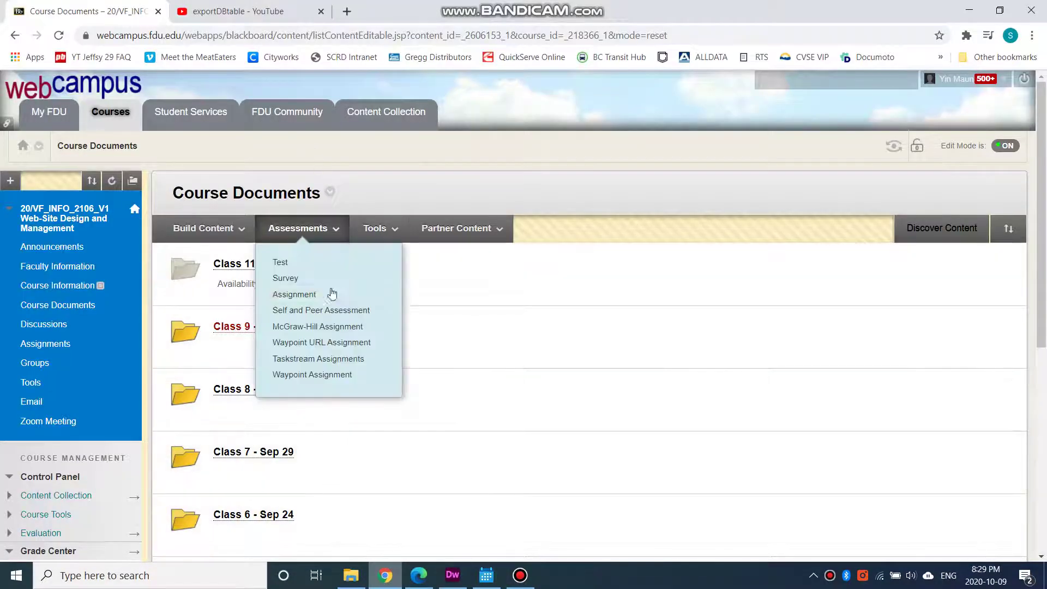
left_click(423, 576)
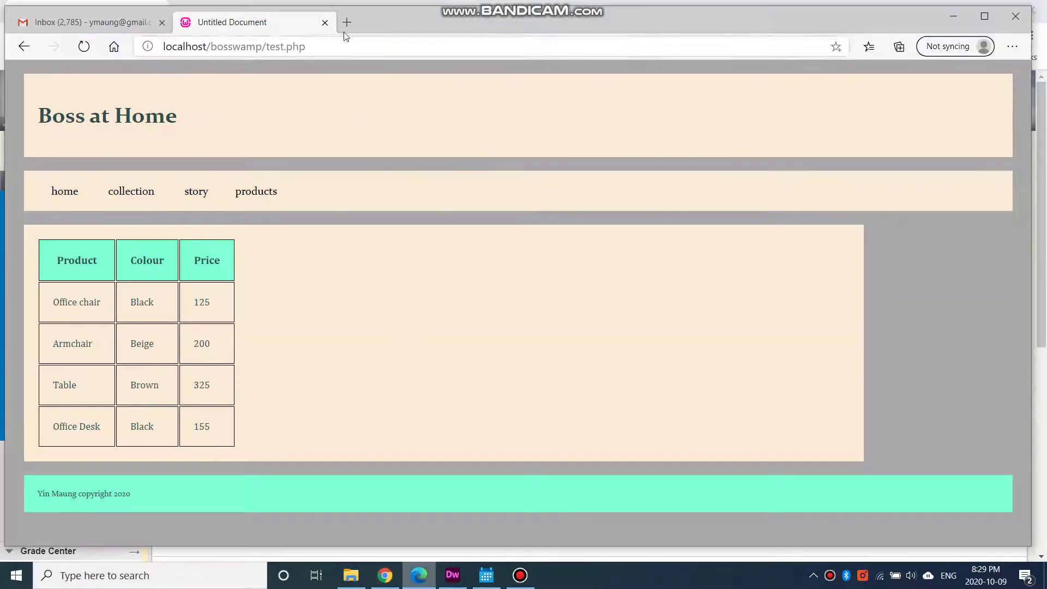
left_click(351, 22)
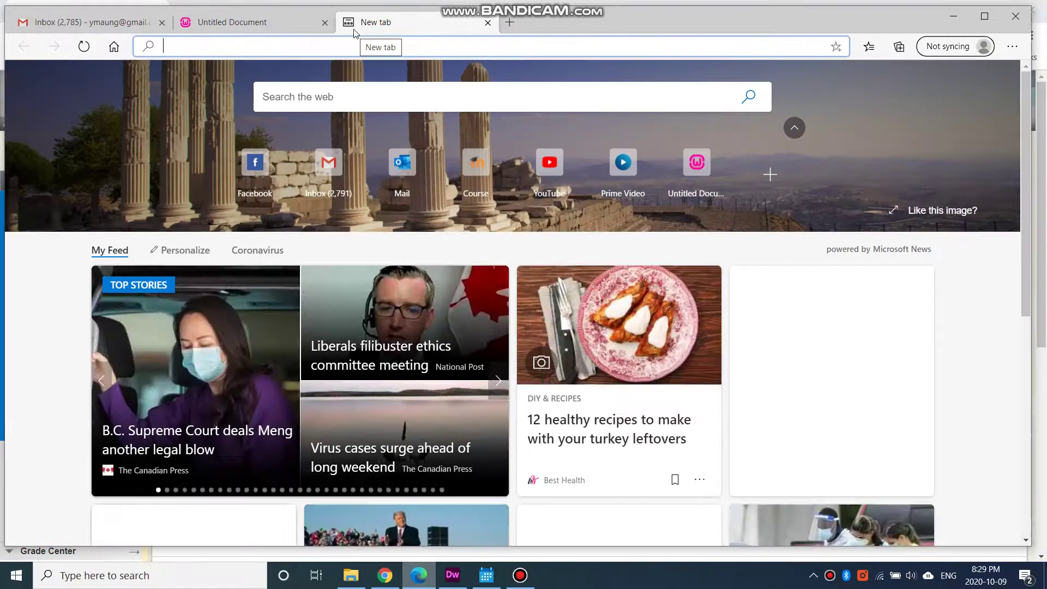
type("tinyta")
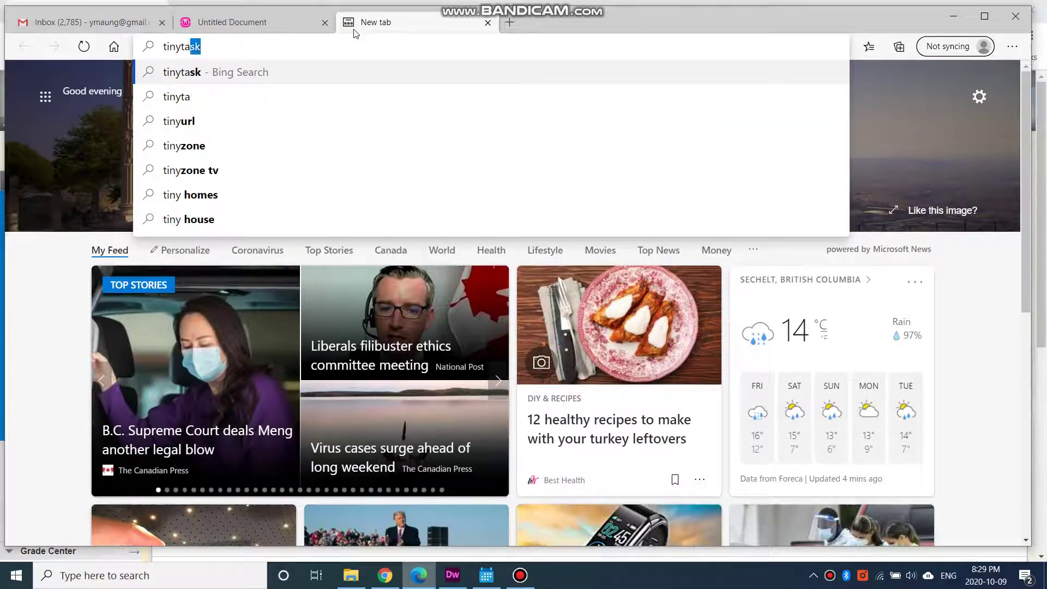
type("ke")
Search Bing for 'tinytake' and follow the 'Best Free Windows Screen Capture' result.
key("Return")
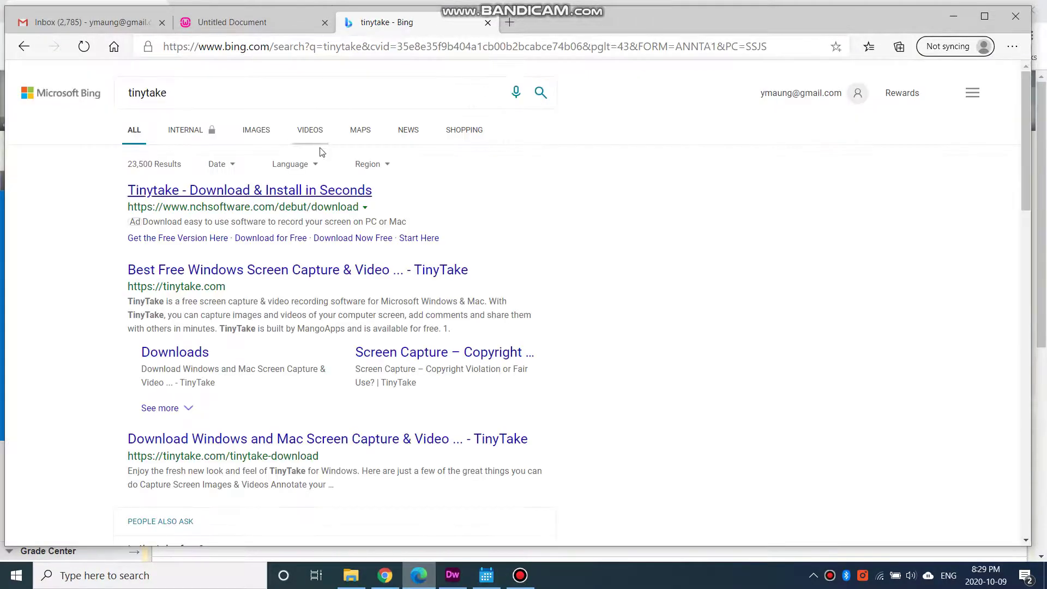
left_click(283, 278)
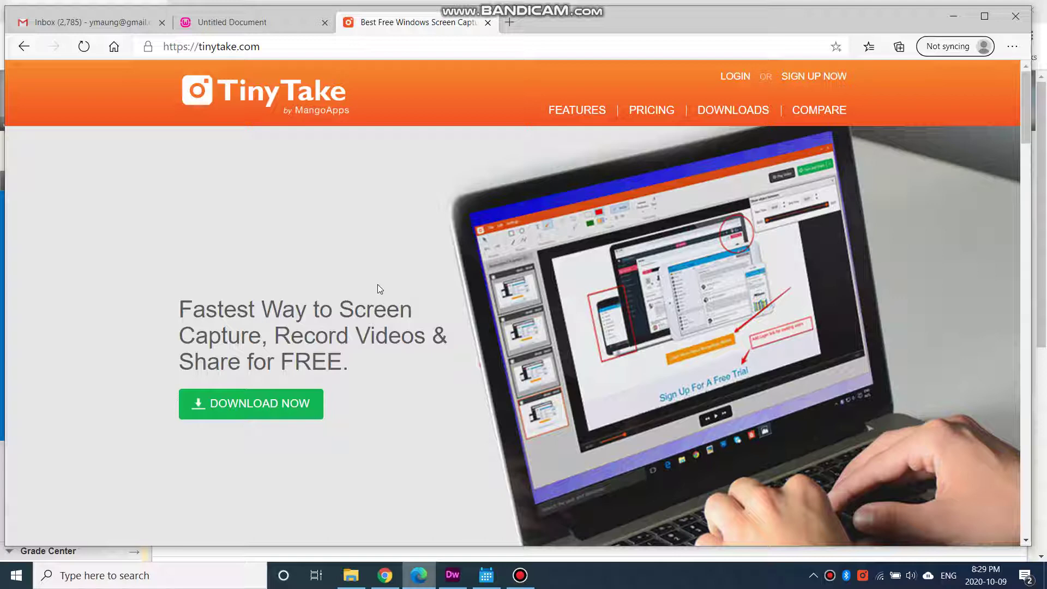
scroll(377, 284, "down", 1)
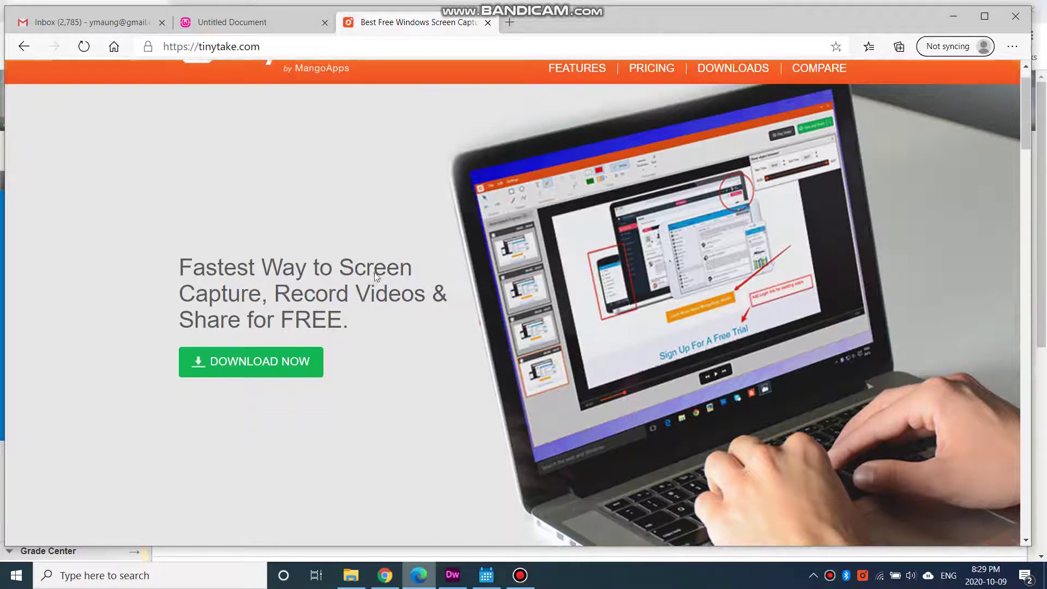
scroll(374, 276, "down", 2)
scroll(374, 277, "down", 2)
scroll(374, 276, "down", 1)
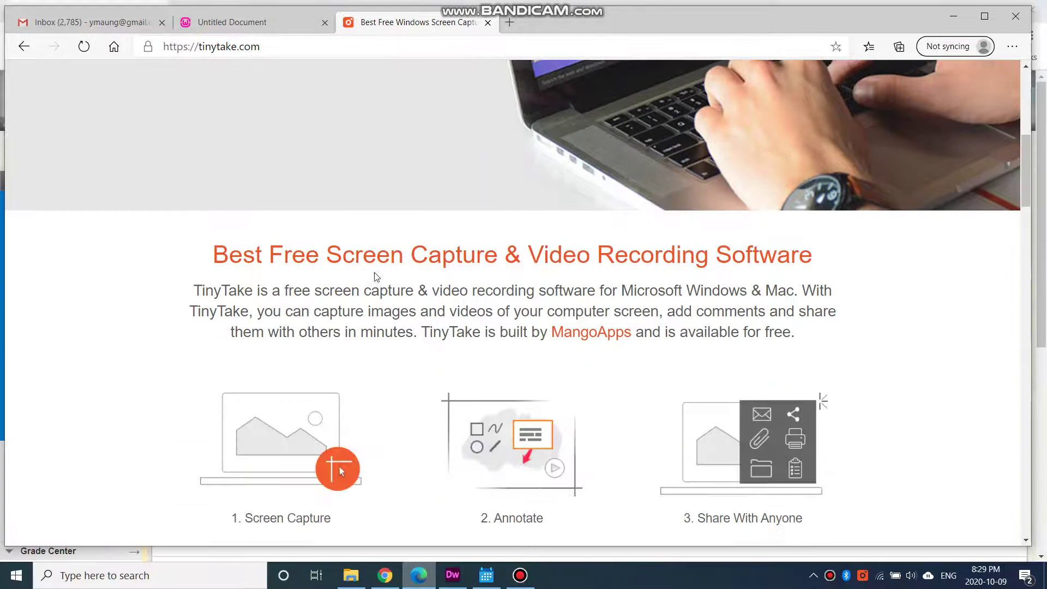
scroll(374, 277, "down", 1)
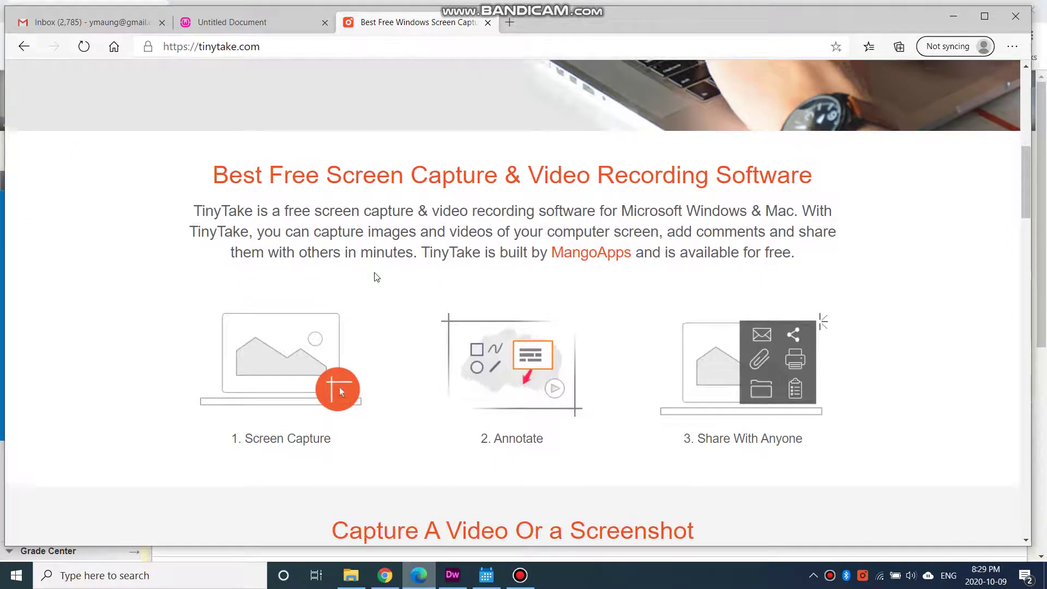
scroll(374, 277, "up", 2)
scroll(374, 277, "down", 2)
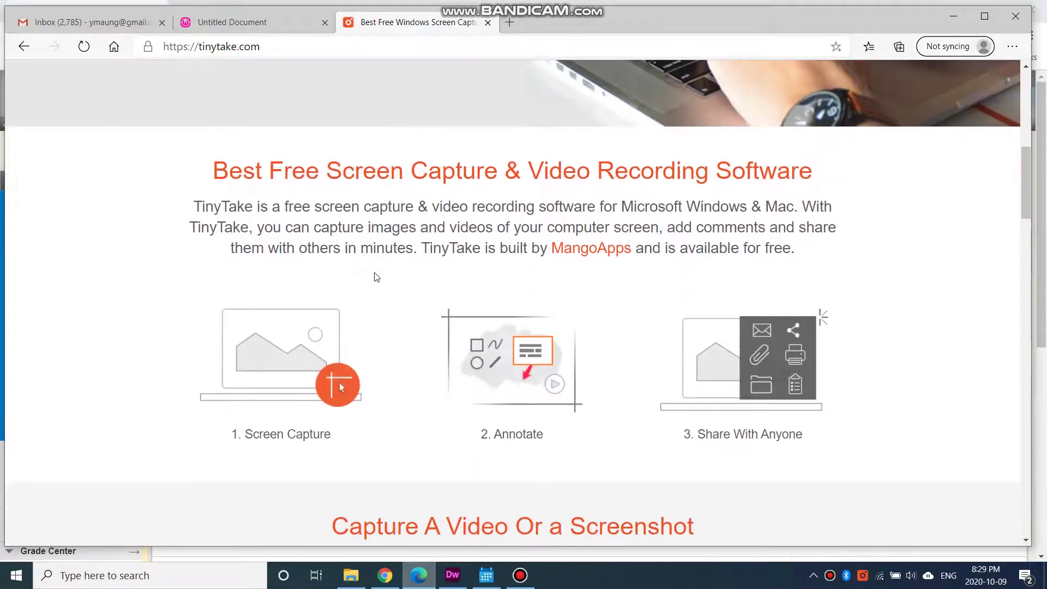
scroll(374, 276, "down", 2)
scroll(374, 276, "down", 2)
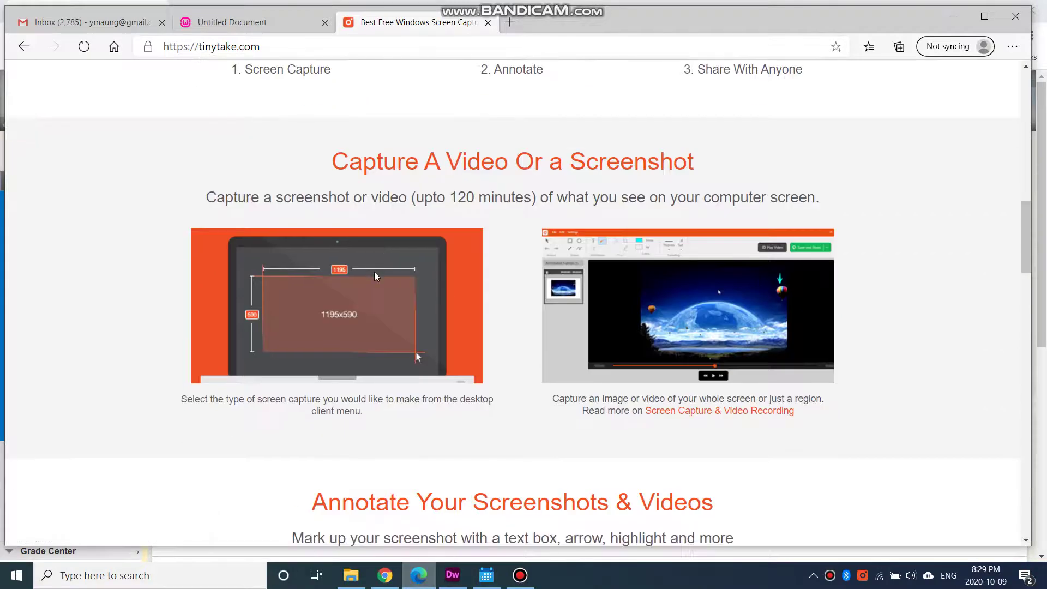
scroll(374, 277, "down", 2)
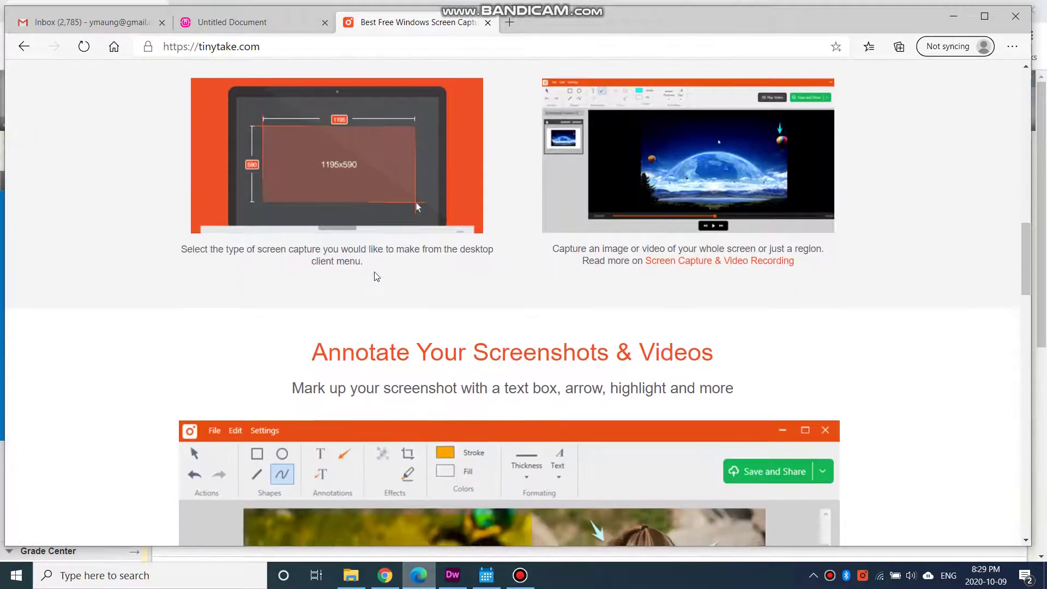
scroll(374, 276, "down", 1)
scroll(374, 272, "down", 2)
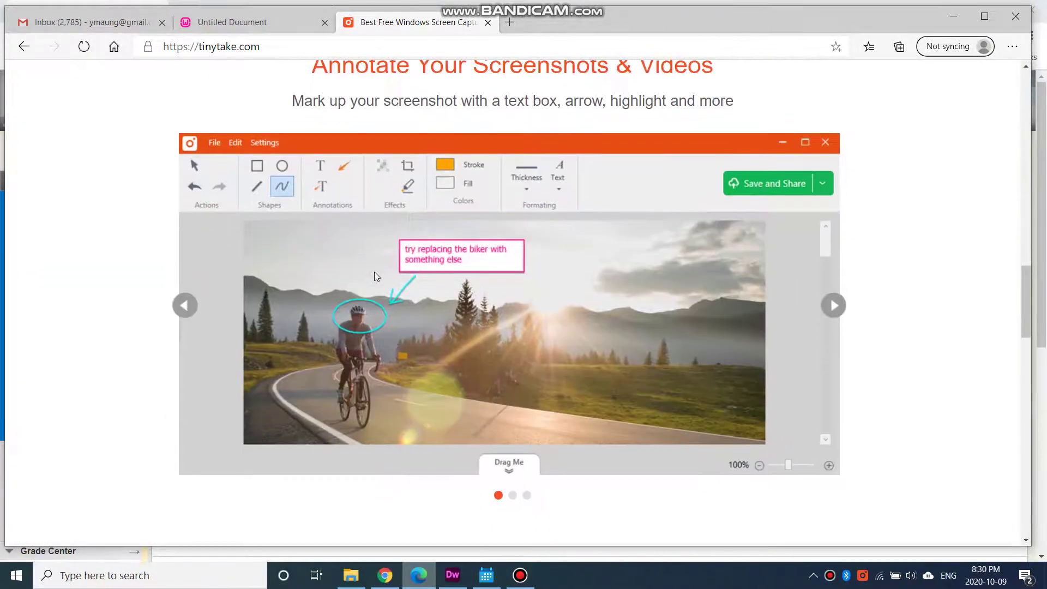
scroll(374, 271, "down", 3)
scroll(374, 274, "up", 7)
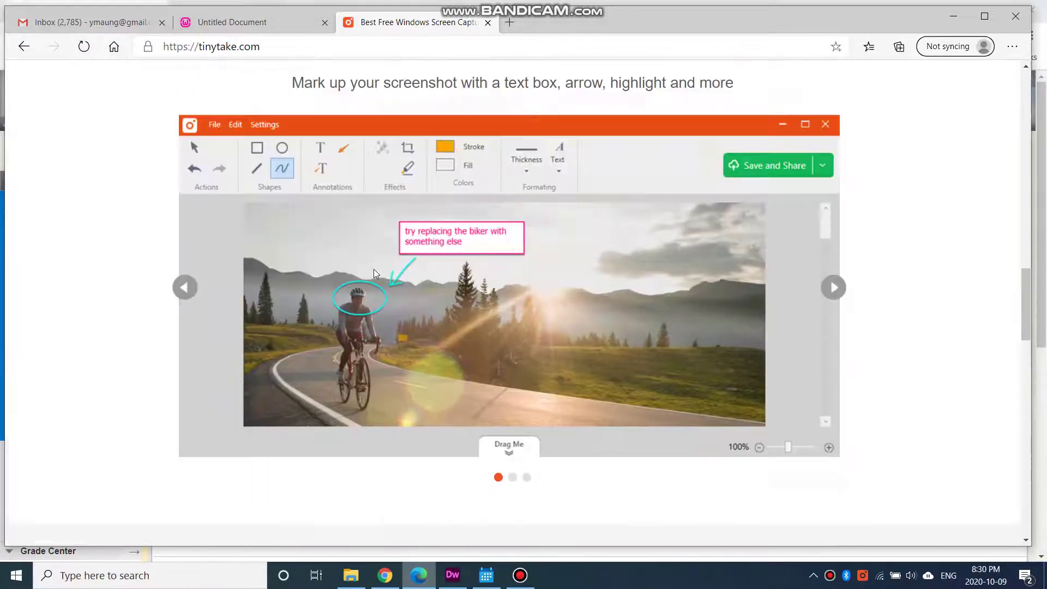
scroll(368, 254, "up", 5)
scroll(369, 253, "up", 1)
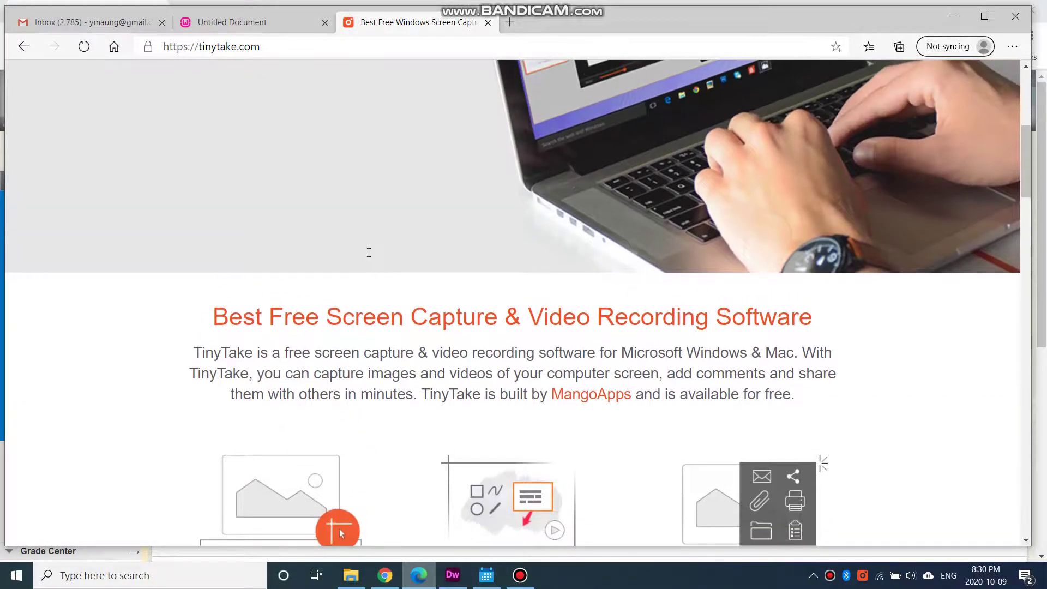
left_click_drag(261, 47, 148, 45)
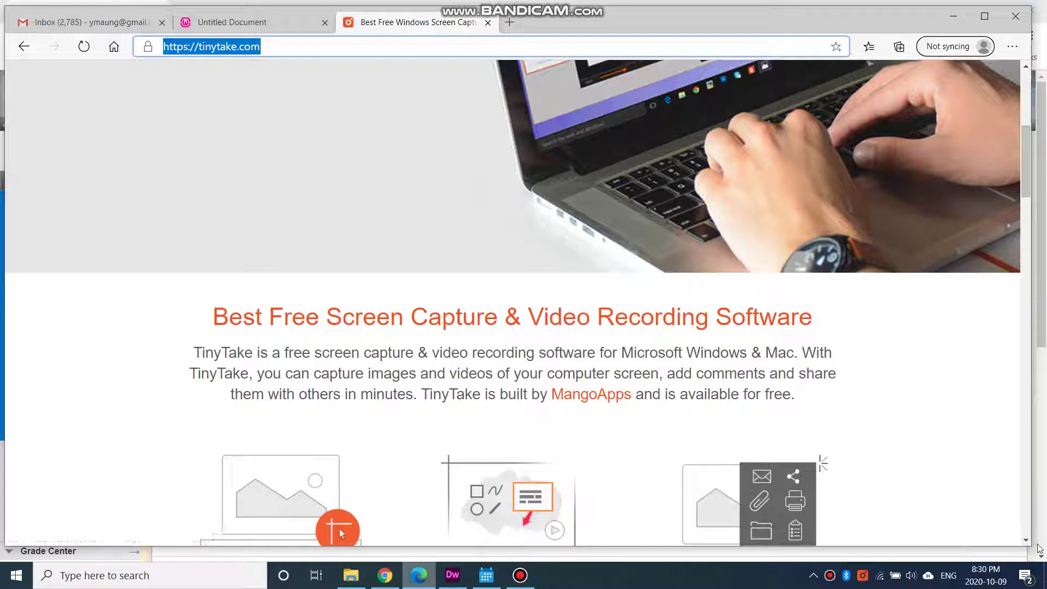
Go to the Untitled Document tab, highlight its localhost test.php address, and hop via TinyTake back.
left_click(254, 26)
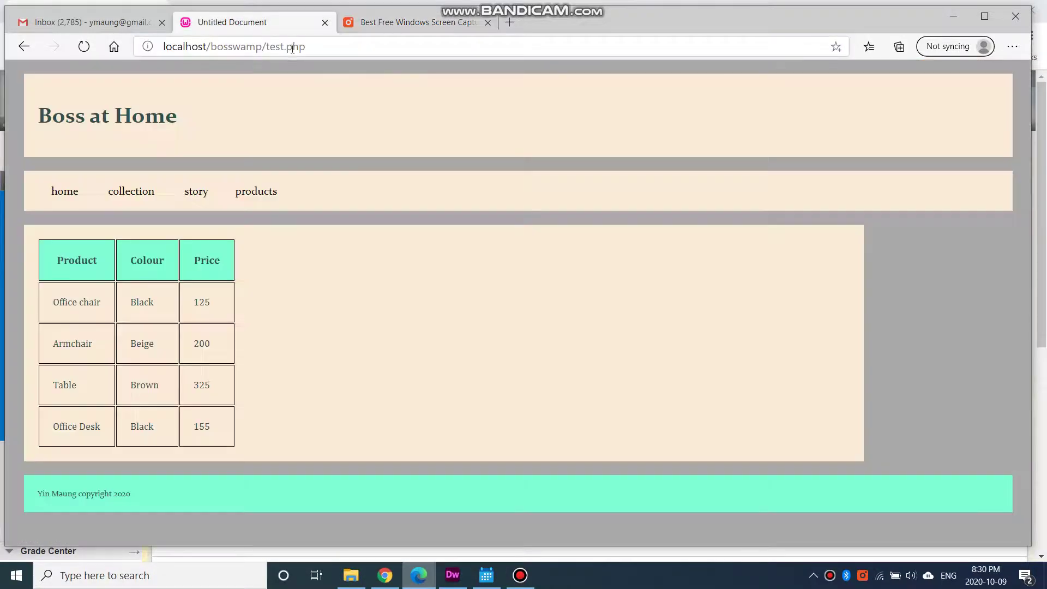
left_click_drag(306, 47, 152, 47)
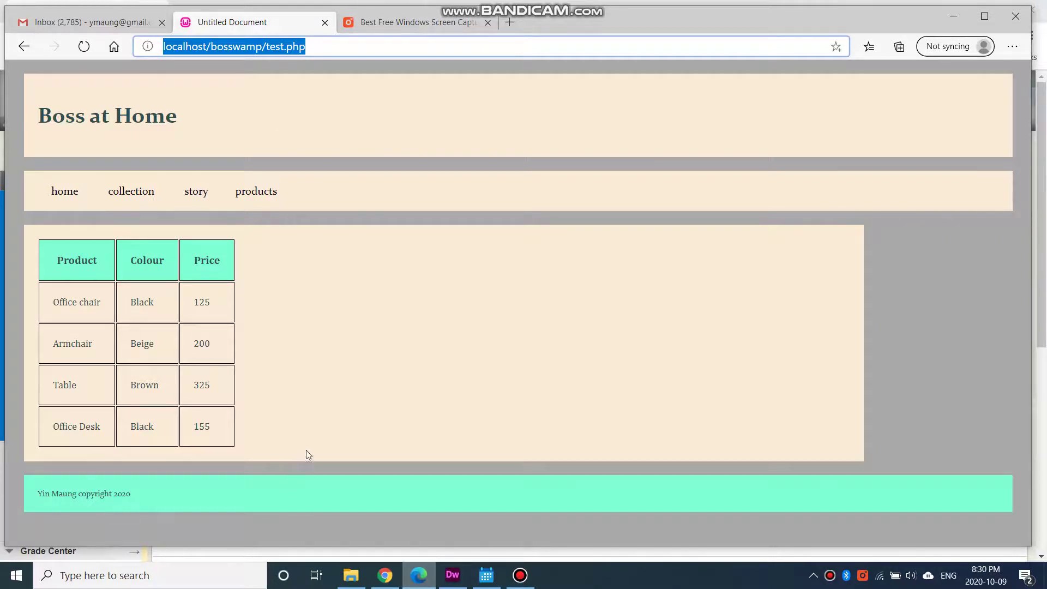
left_click(400, 25)
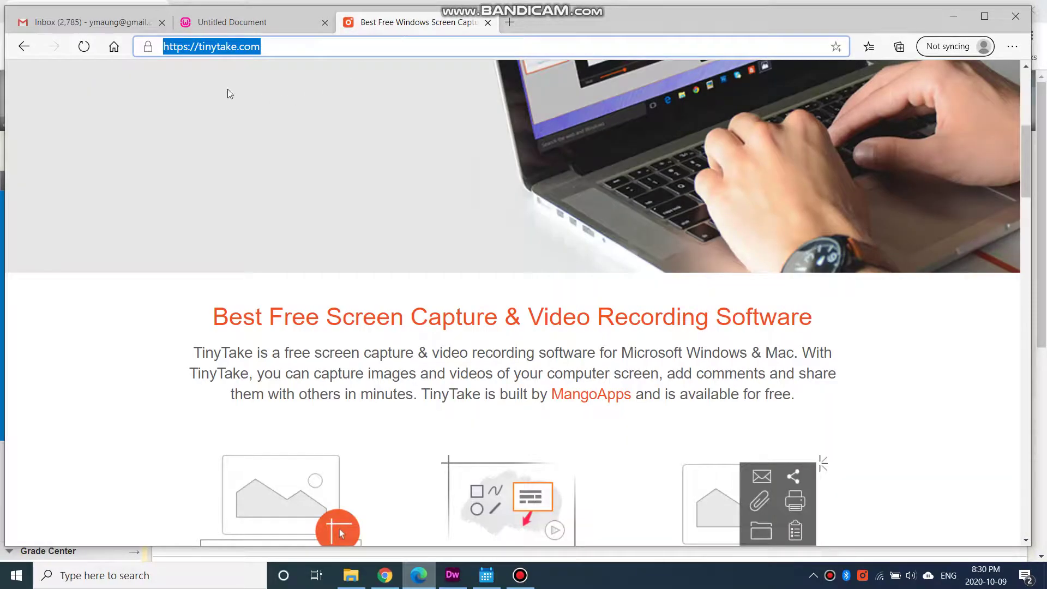
left_click(253, 29)
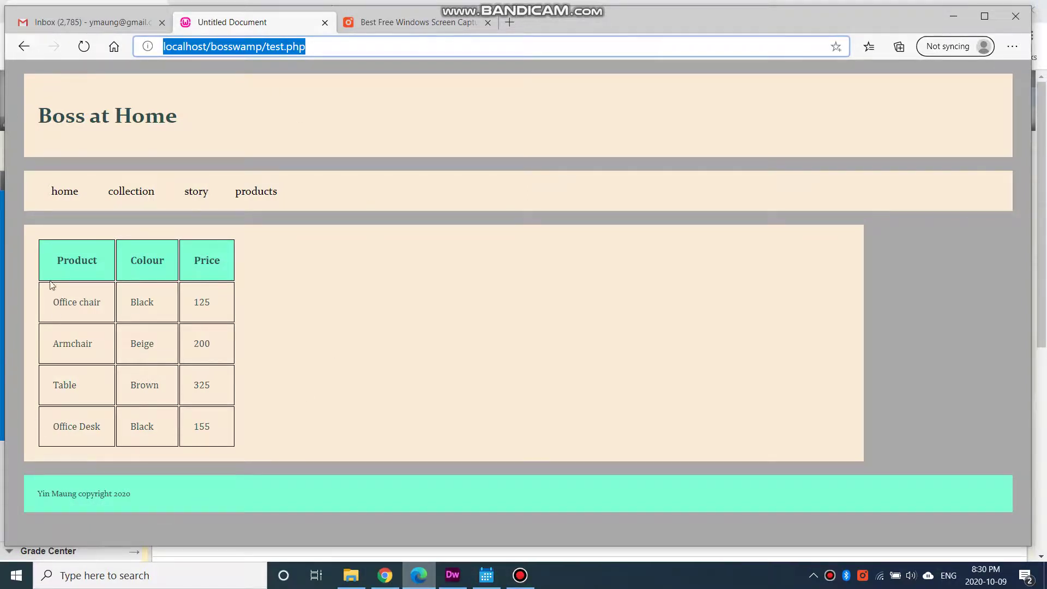
left_click(63, 194)
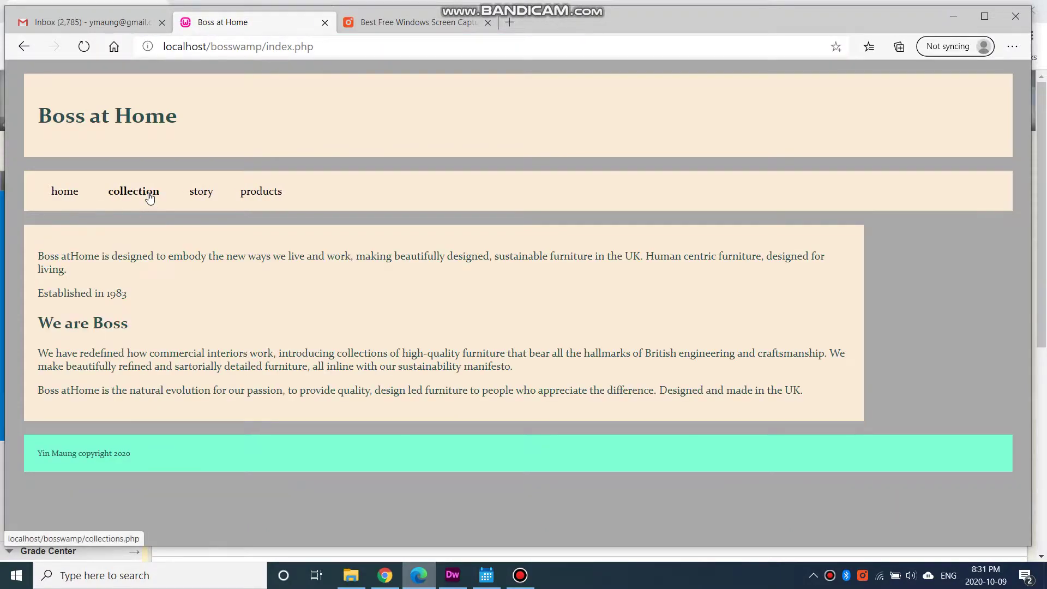
left_click(150, 199)
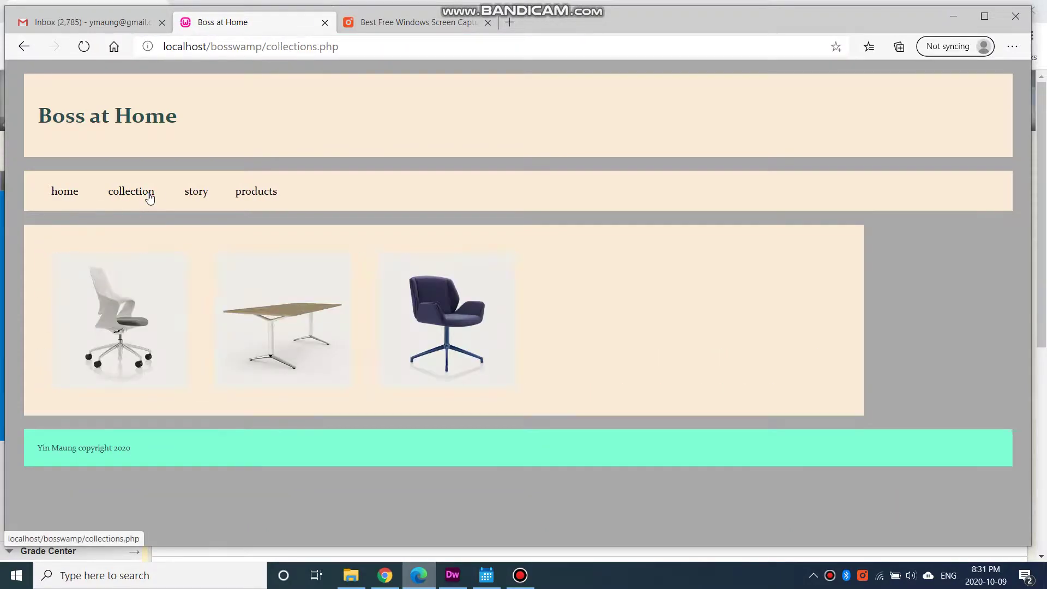
left_click(197, 195)
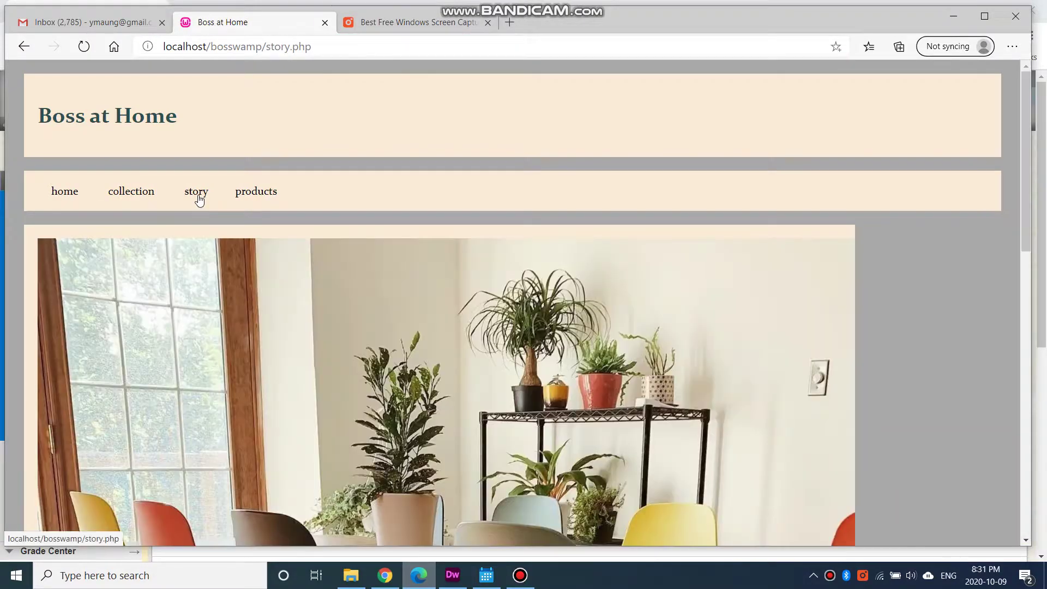
left_click(306, 45)
left_click(271, 197)
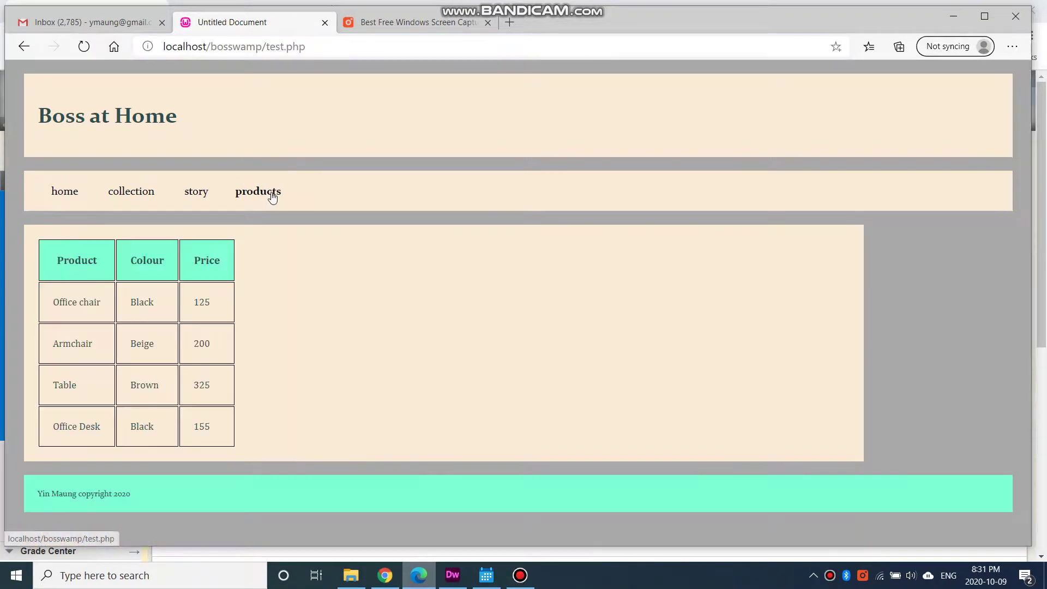
left_click_drag(49, 203, 43, 429)
left_click(44, 429)
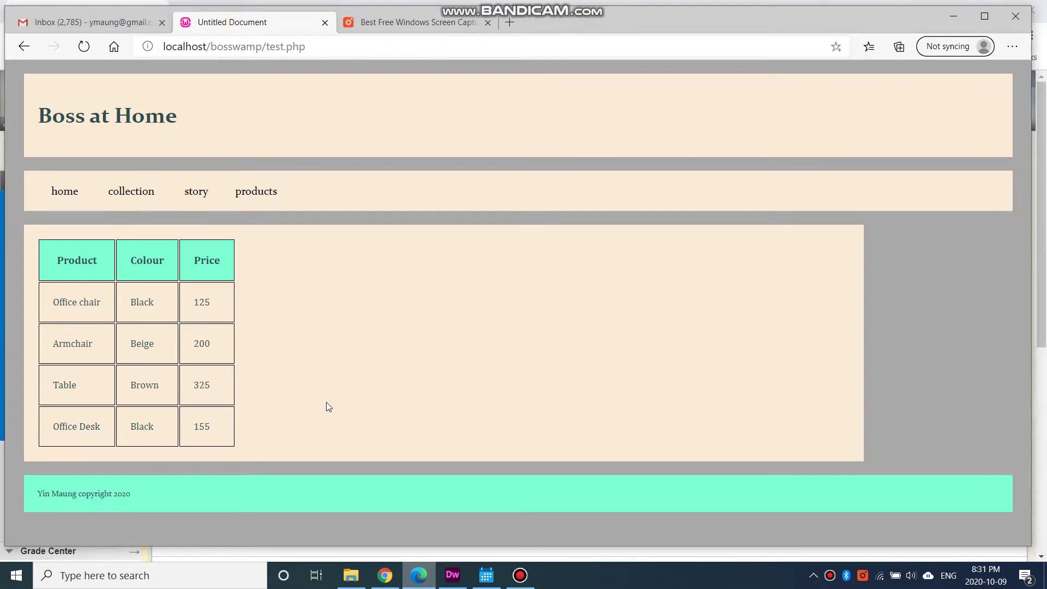
left_click_drag(235, 131, 37, 134)
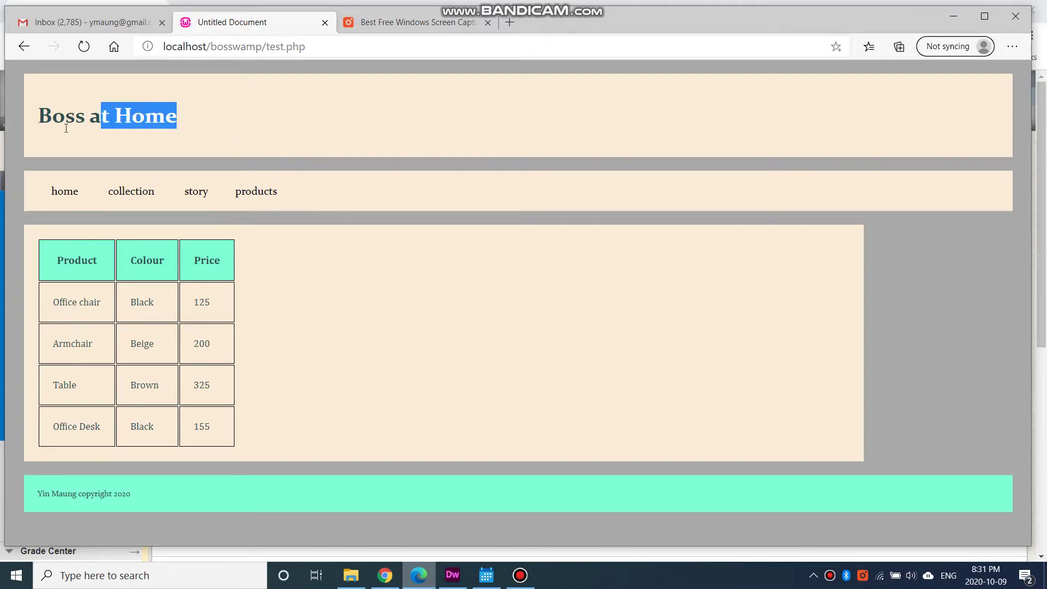
left_click(196, 142)
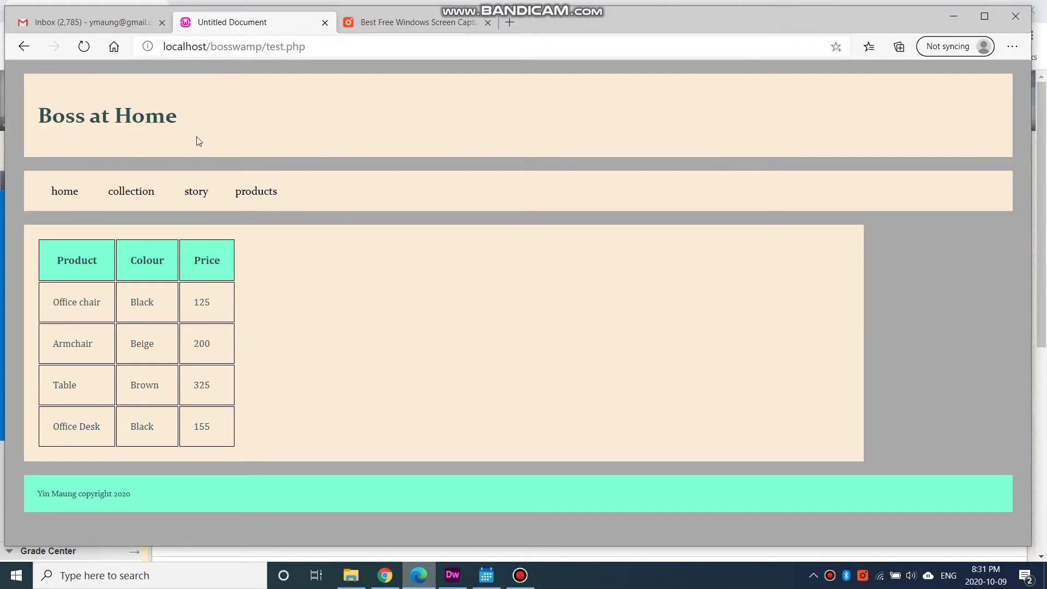